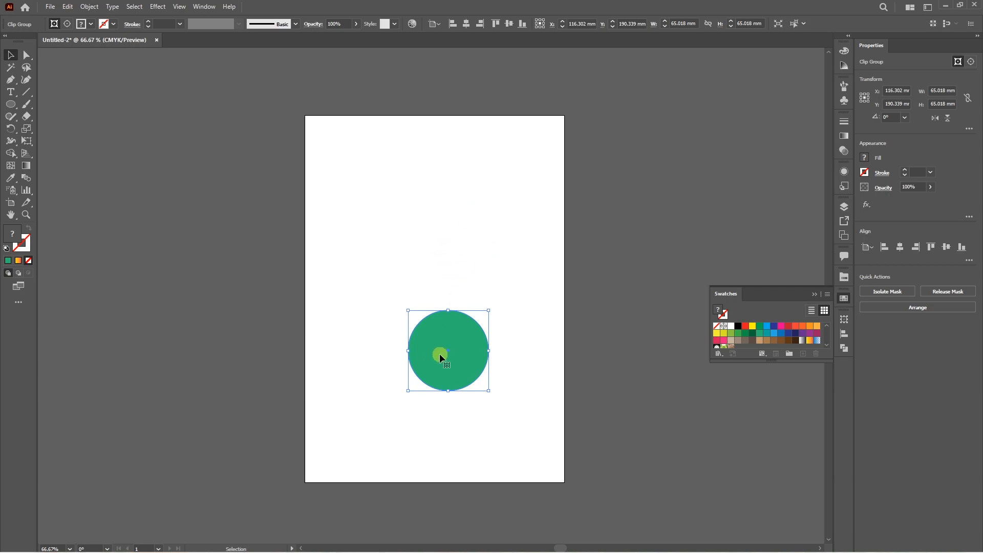
Combine the two yellow circles into a single compound path
click(618, 326)
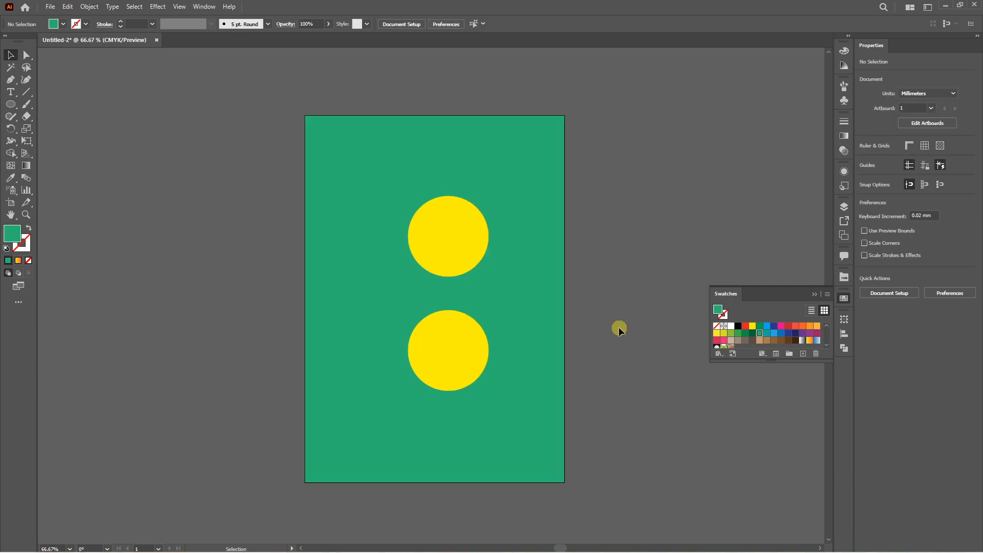
click(452, 266)
shift+click(448, 350)
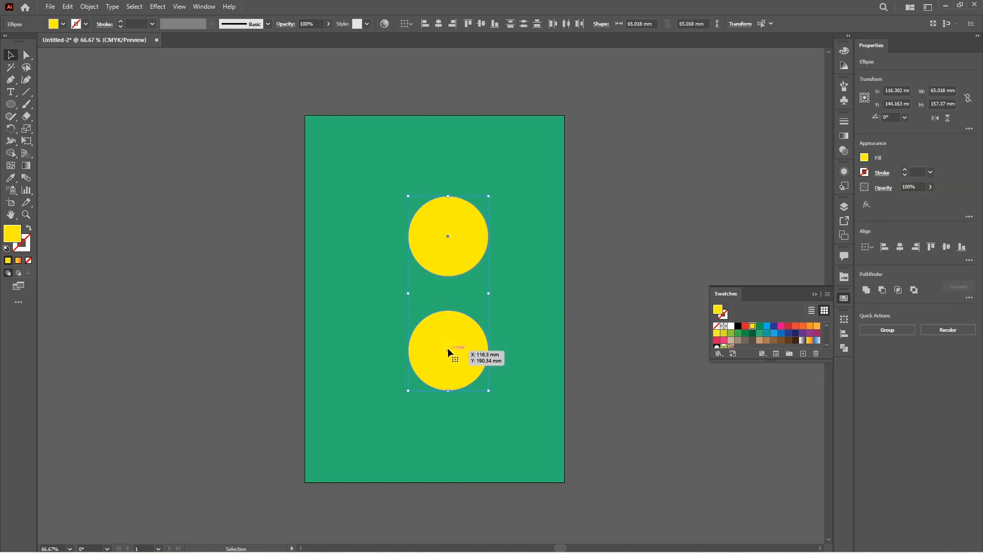
click(89, 7)
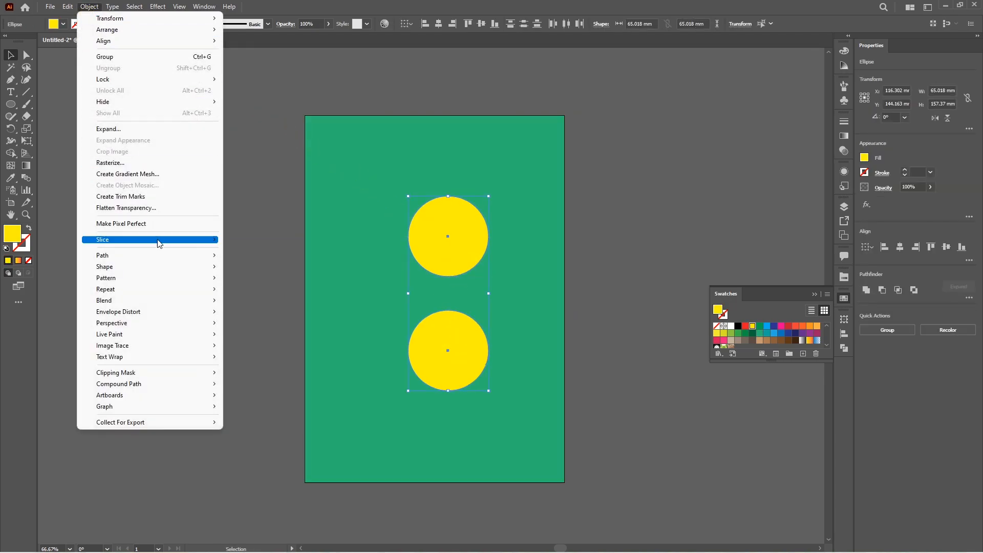
mouse_move(193, 385)
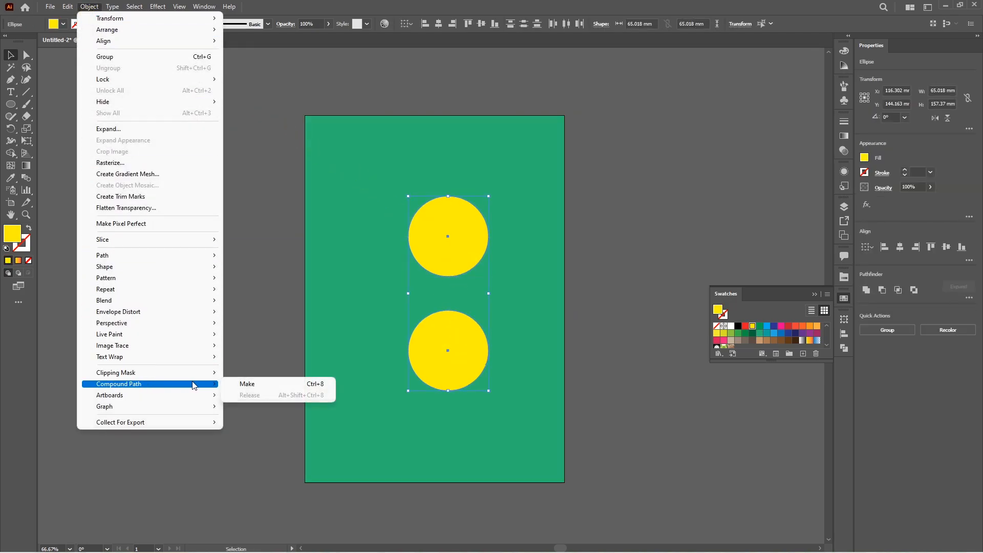
click(245, 385)
Make a clipping mask from the compound circles and the green background rectangle
click(454, 317)
mouse_move(434, 336)
mouse_down()
mouse_move(522, 347)
mouse_move(413, 330)
mouse_move(435, 335)
mouse_up()
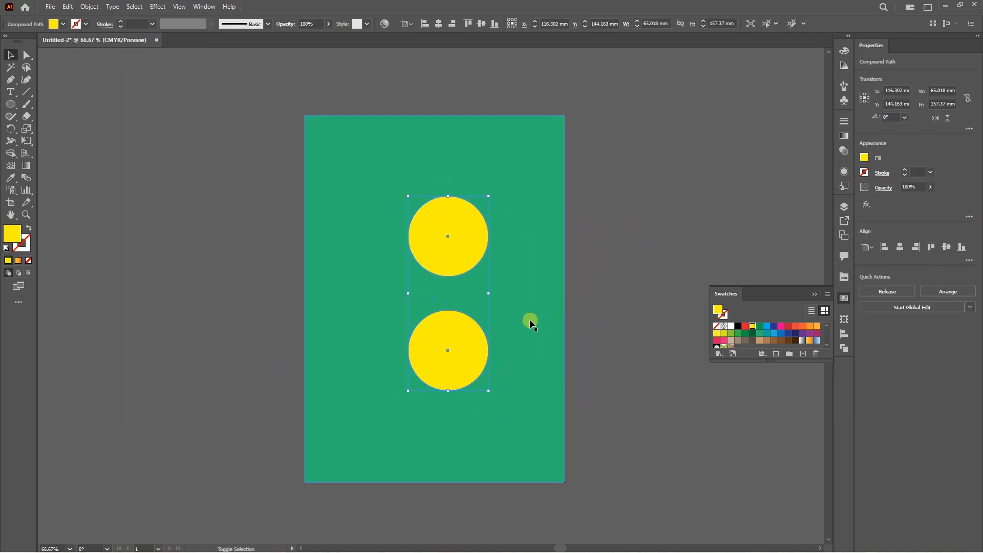
shift+click(529, 321)
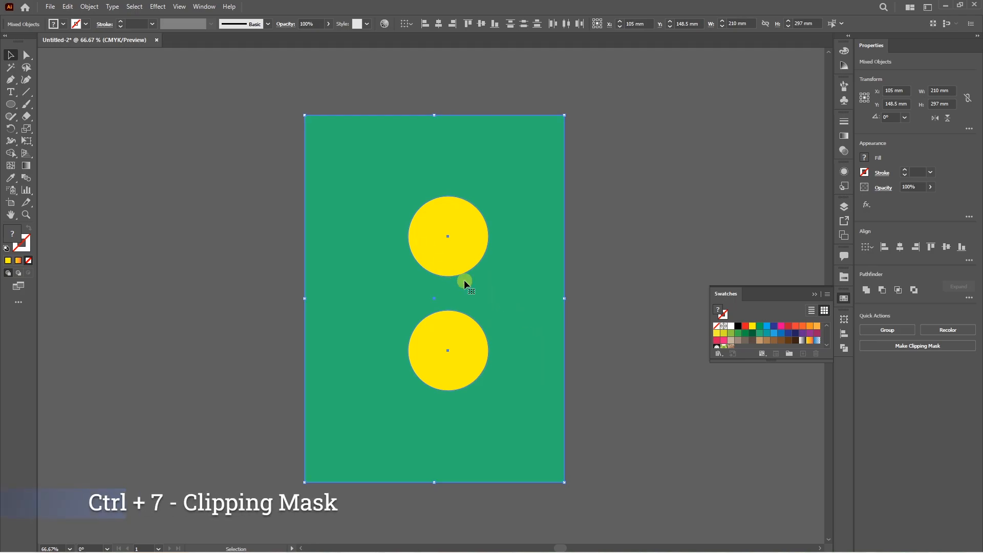
key(ctrl)
key(ctrl+7)
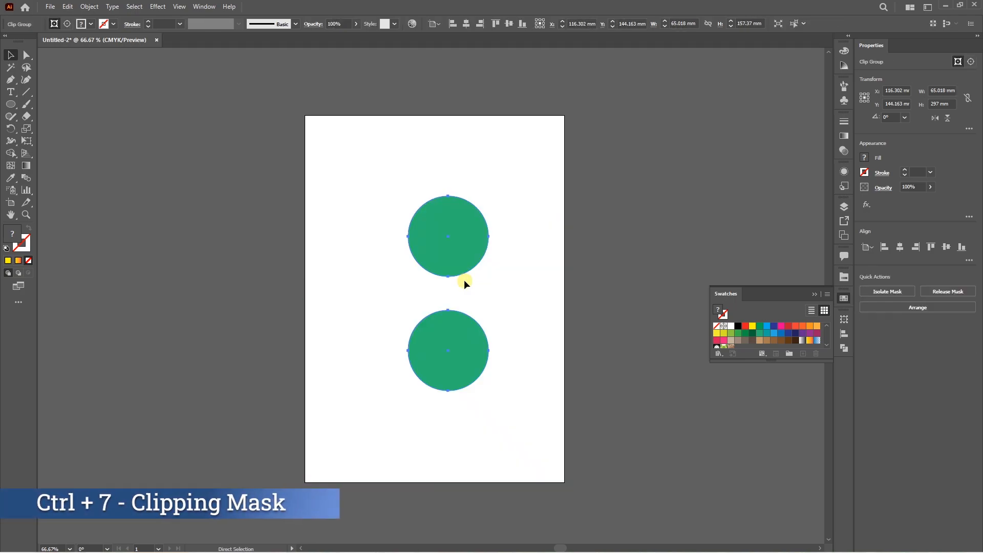
click(464, 281)
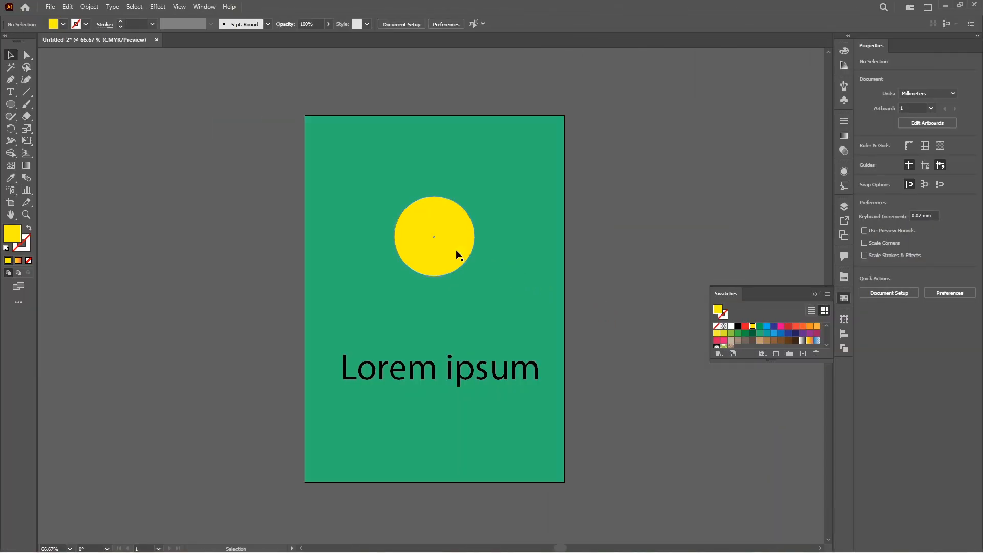
Try to make a compound path from the yellow circle and the live "Lorem ipsum" text
click(455, 252)
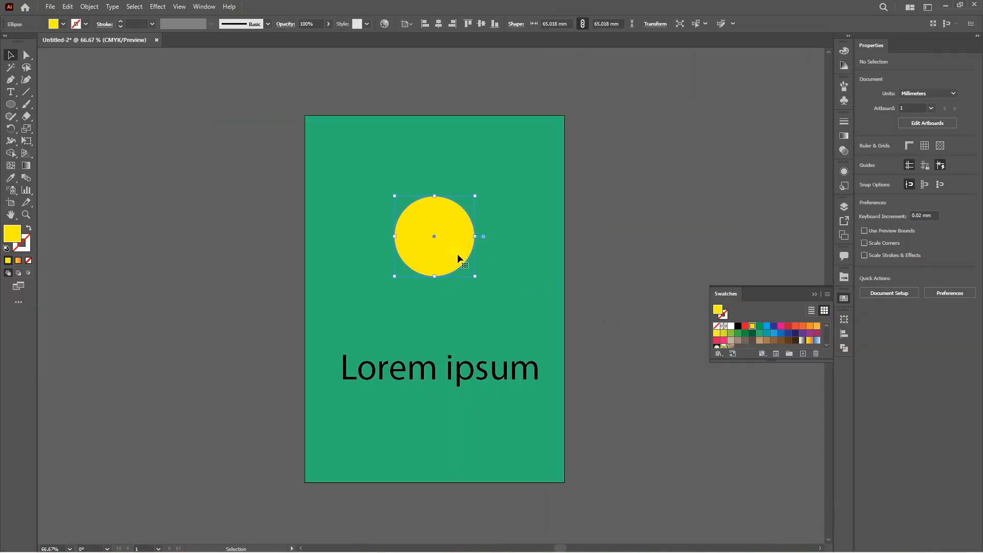
click(478, 372)
click(534, 315)
click(571, 307)
click(457, 270)
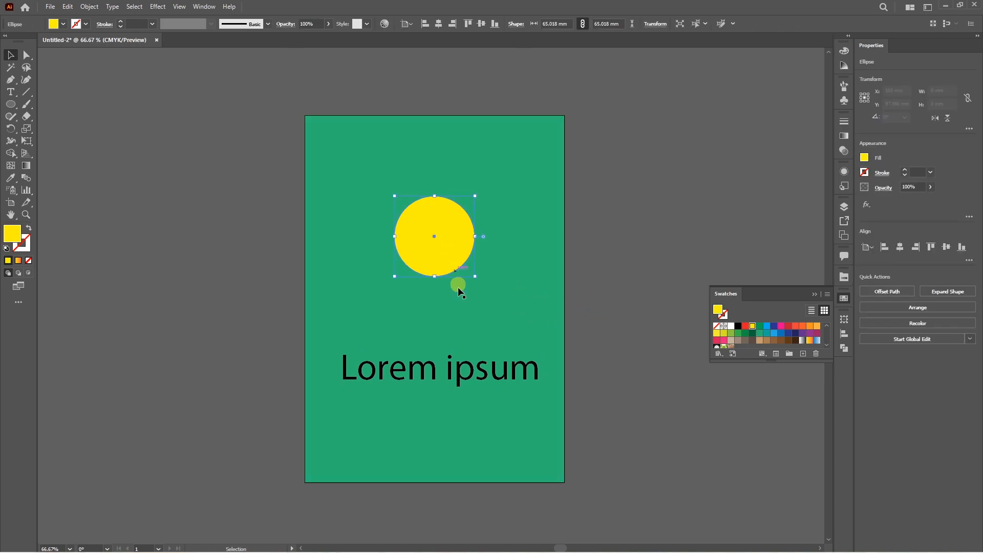
shift+click(463, 376)
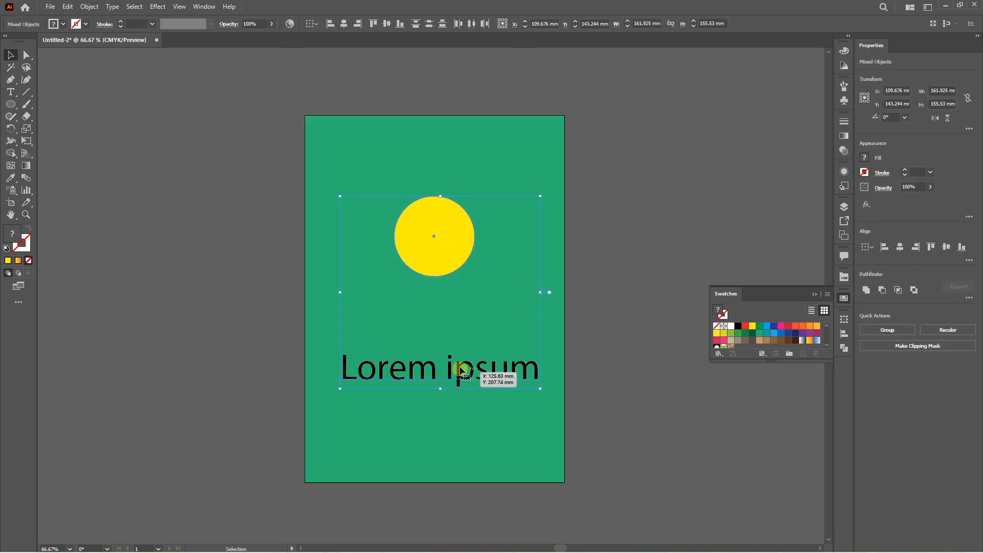
click(99, 11)
mouse_move(194, 377)
click(245, 382)
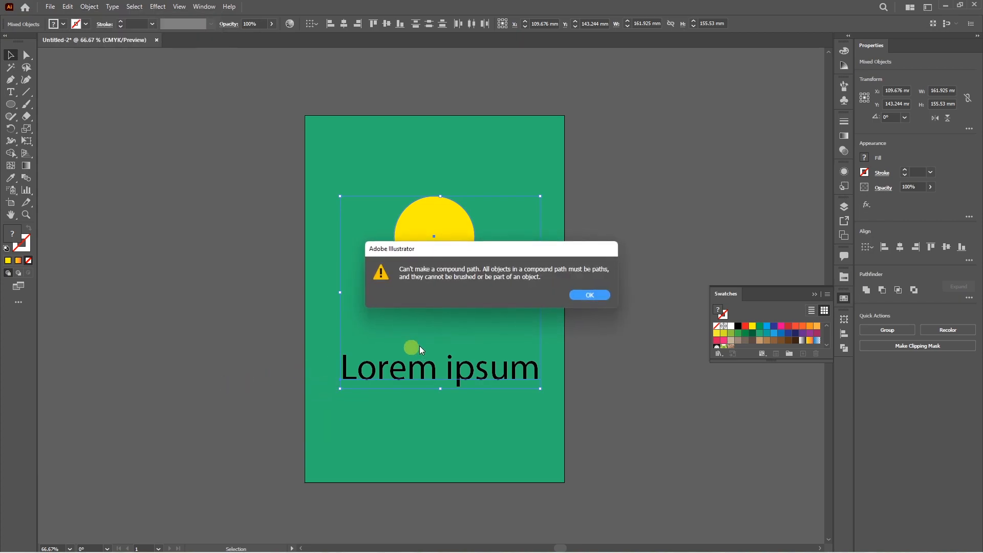
click(589, 295)
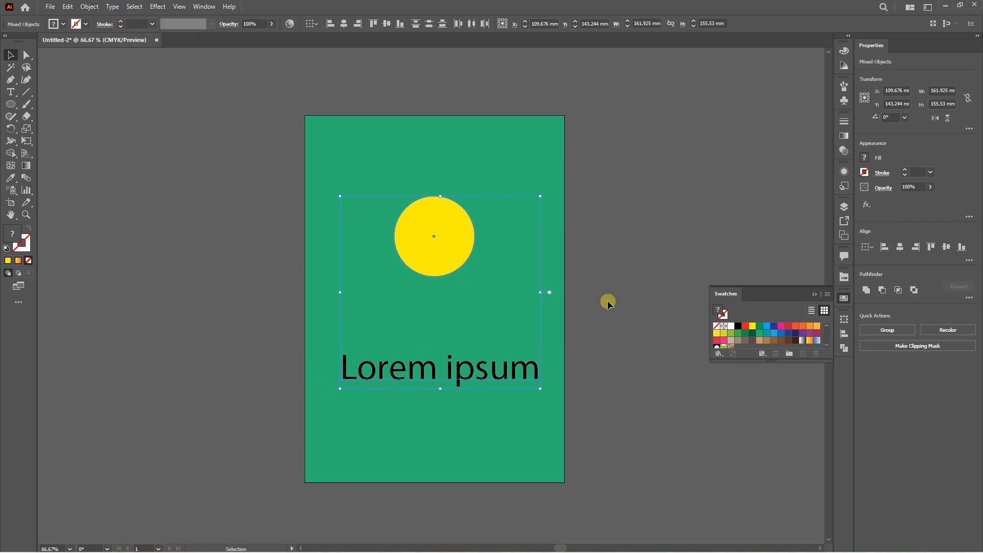
click(607, 302)
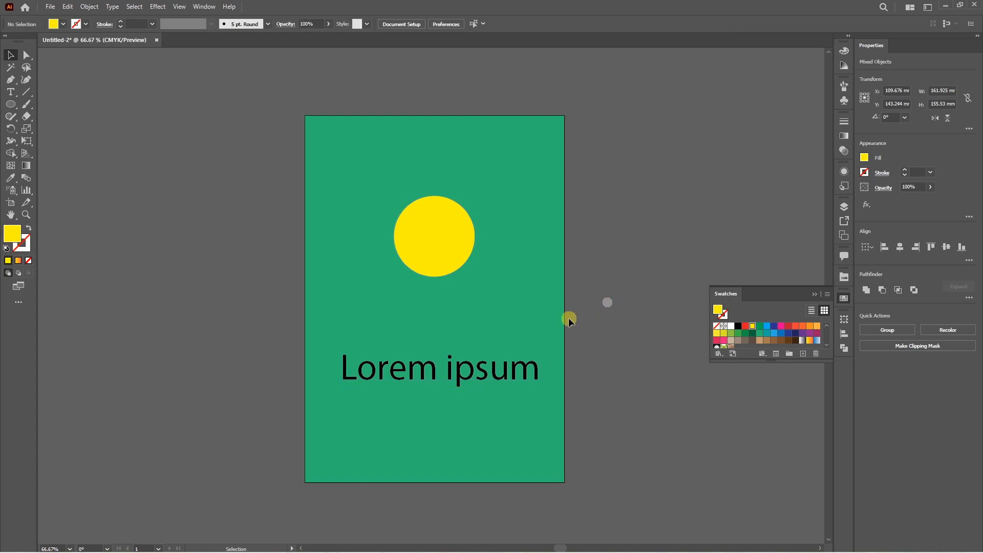
Expand the "Lorem ipsum" text with Object and Fill enabled, and undo the expansion
click(459, 379)
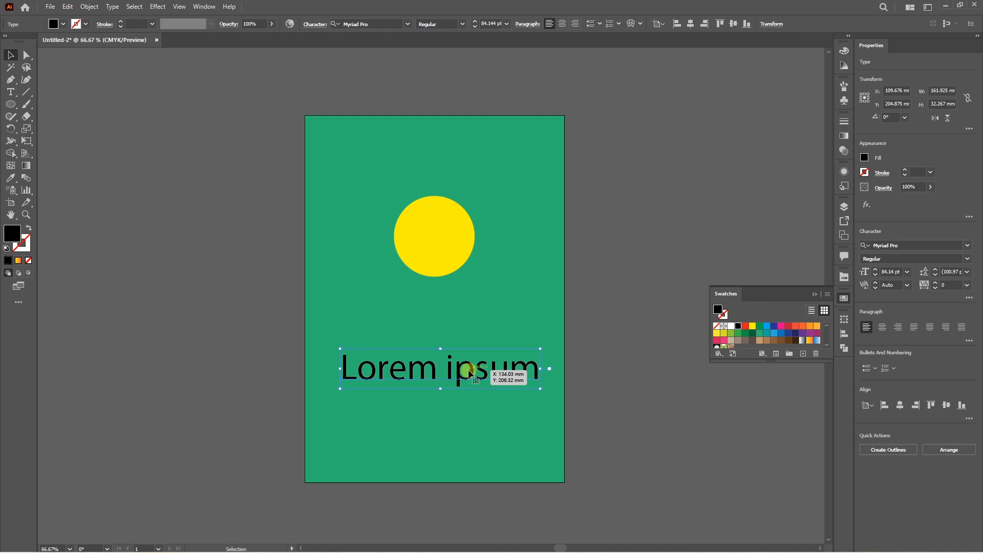
click(90, 7)
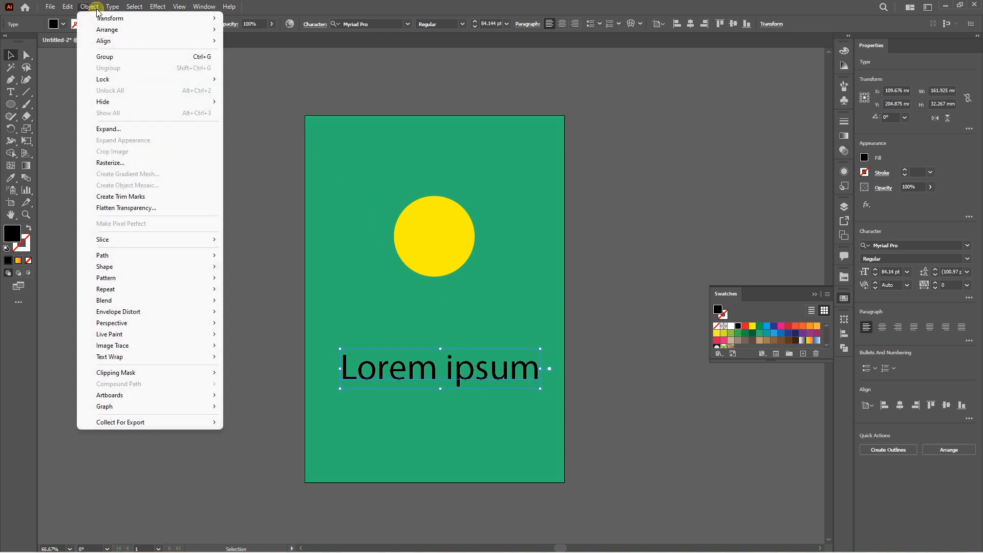
click(108, 128)
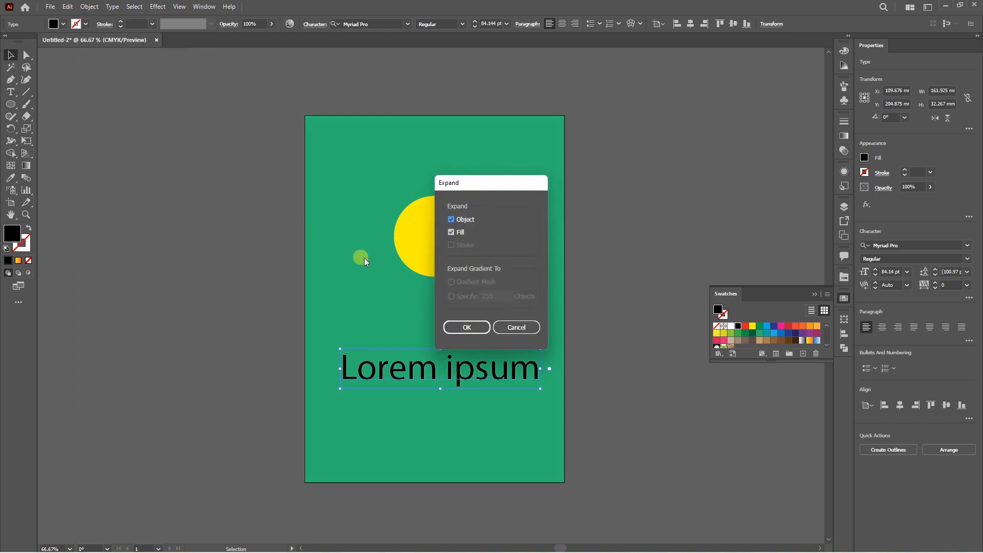
click(467, 329)
click(629, 340)
key(ctrl+z)
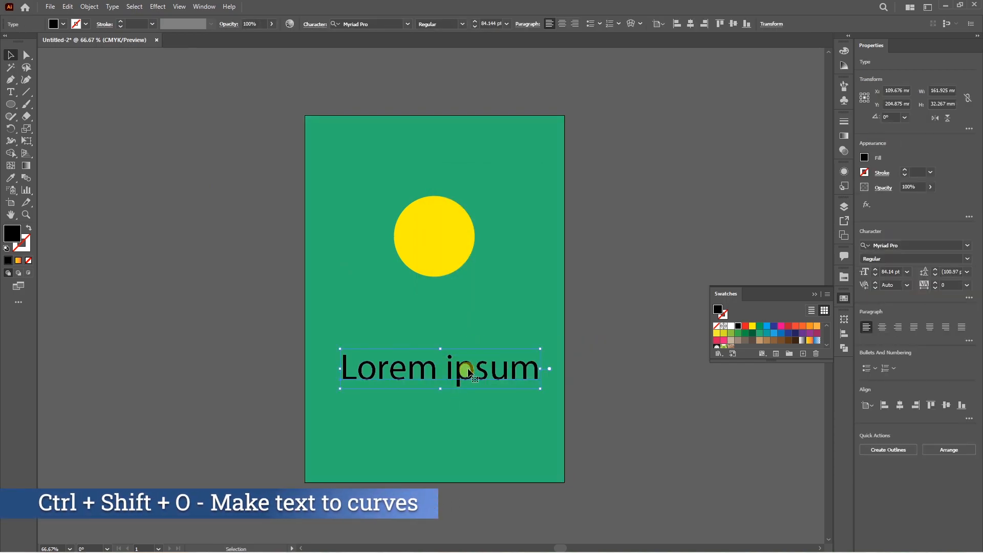
Convert the "Lorem ipsum" text to outlines and combine it with the yellow circle into one compound path
key(ctrl+shift+o)
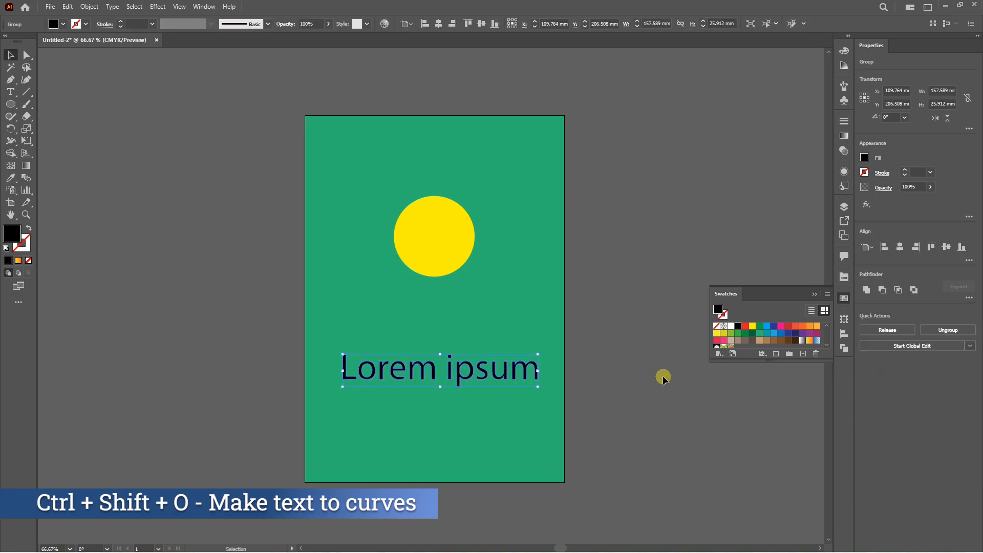
click(468, 368)
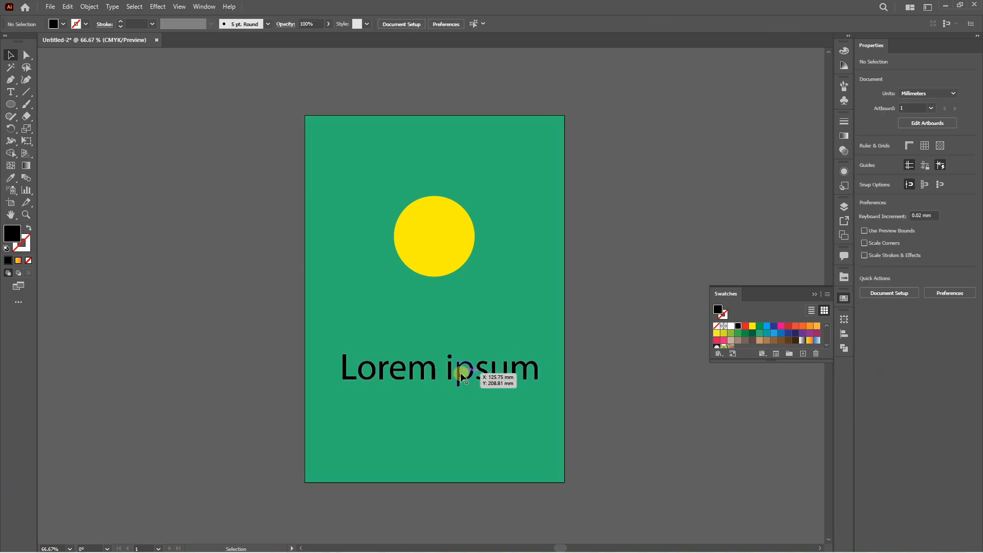
shift+click(432, 265)
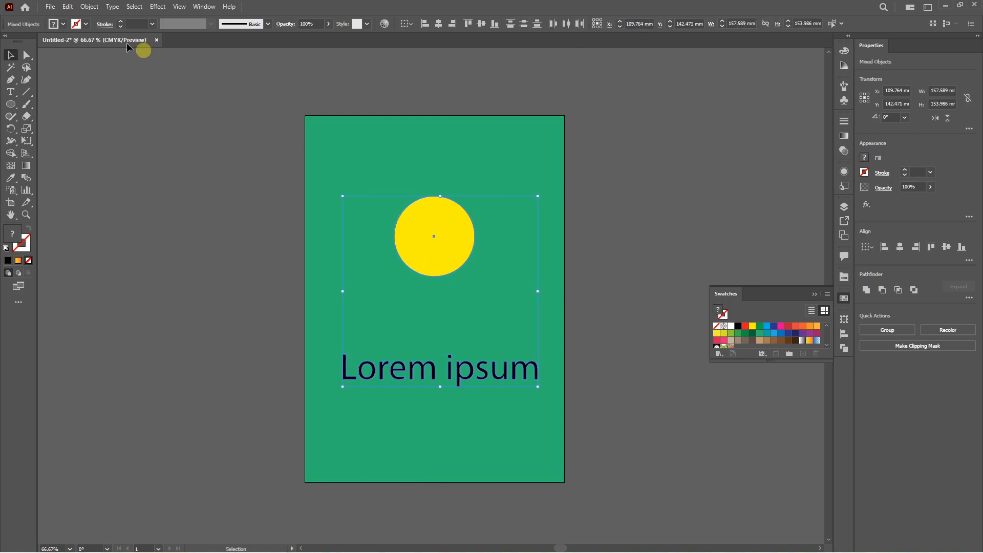
click(80, 8)
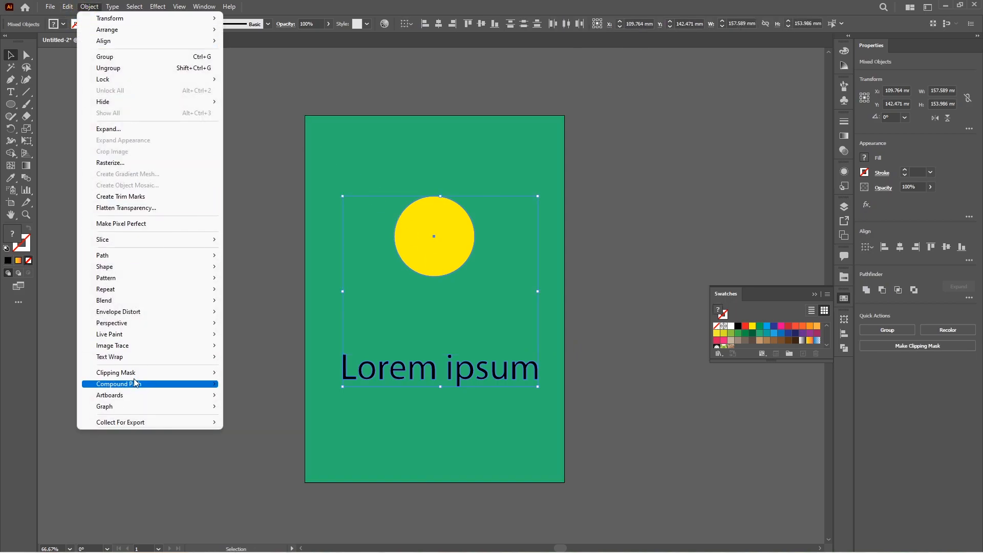
mouse_move(135, 383)
click(243, 374)
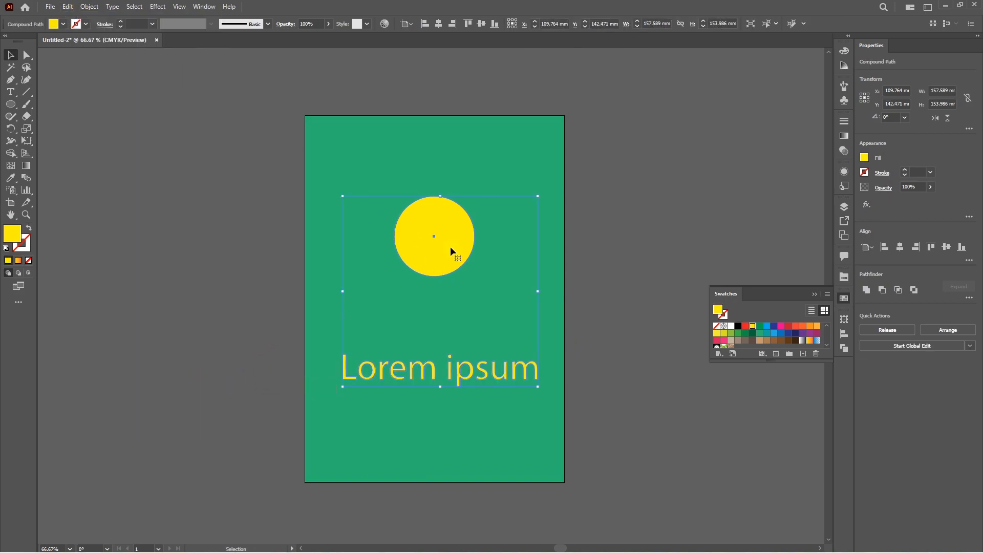
drag(445, 245, 529, 272)
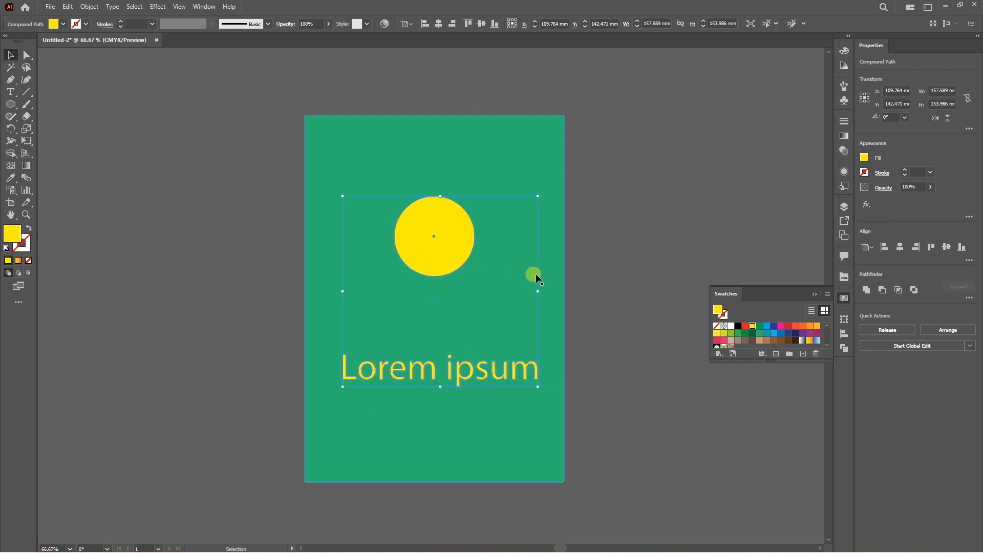
Make a clipping mask from the circle-and-text compound path and the green background rectangle
shift+click(532, 277)
right_click(447, 257)
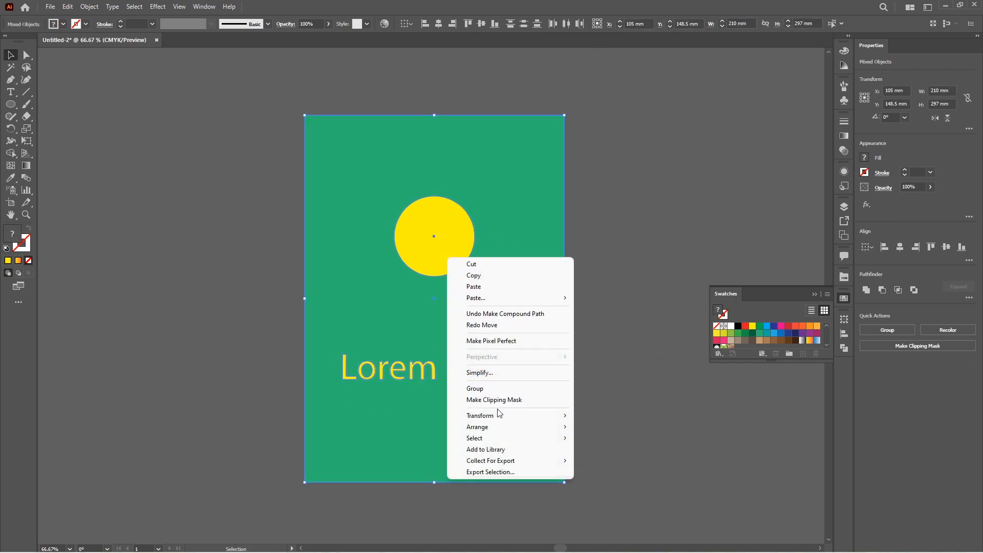
click(494, 404)
mouse_move(443, 261)
mouse_down()
mouse_move(485, 259)
mouse_move(458, 256)
mouse_up()
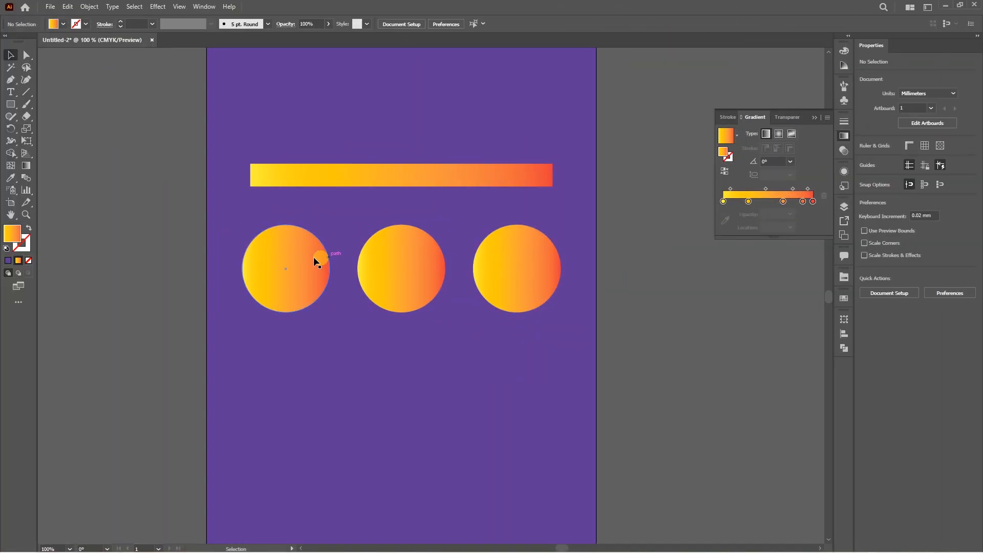
Group the three gradient-filled circles and ungroup them again
click(313, 257)
shift+click(444, 269)
shift+click(516, 267)
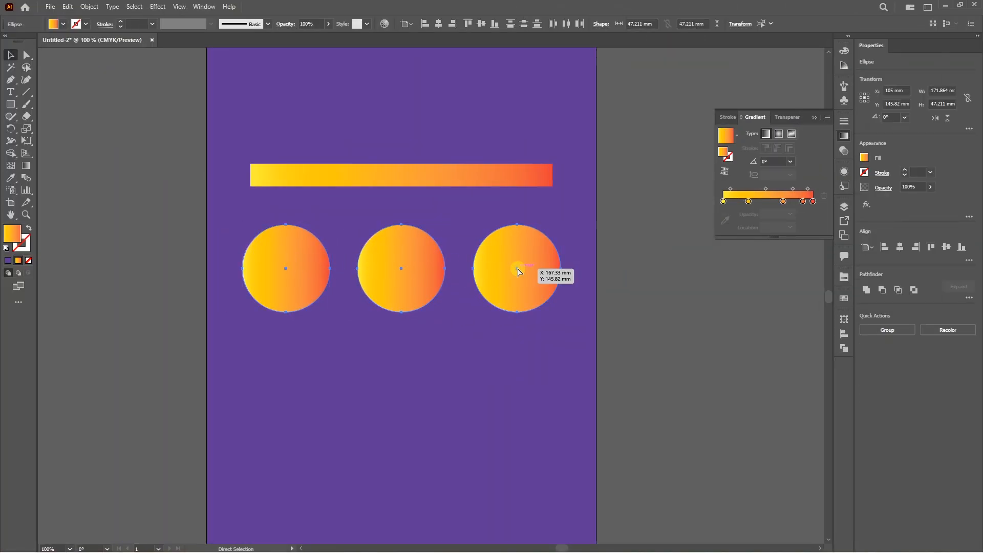
key(ctrl+g)
drag(419, 288, 379, 268)
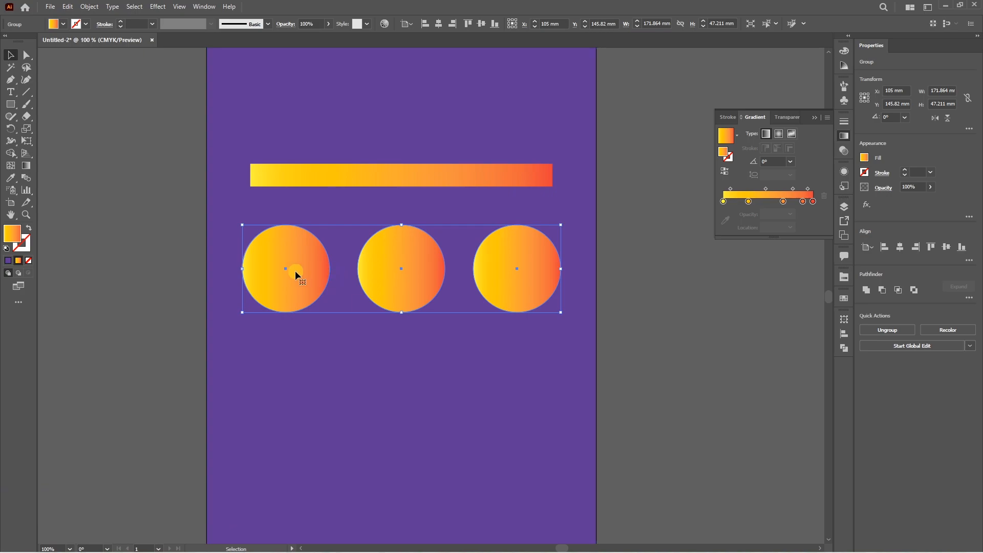
key(ctrl+shift+g)
key(ctrl+shift+g)
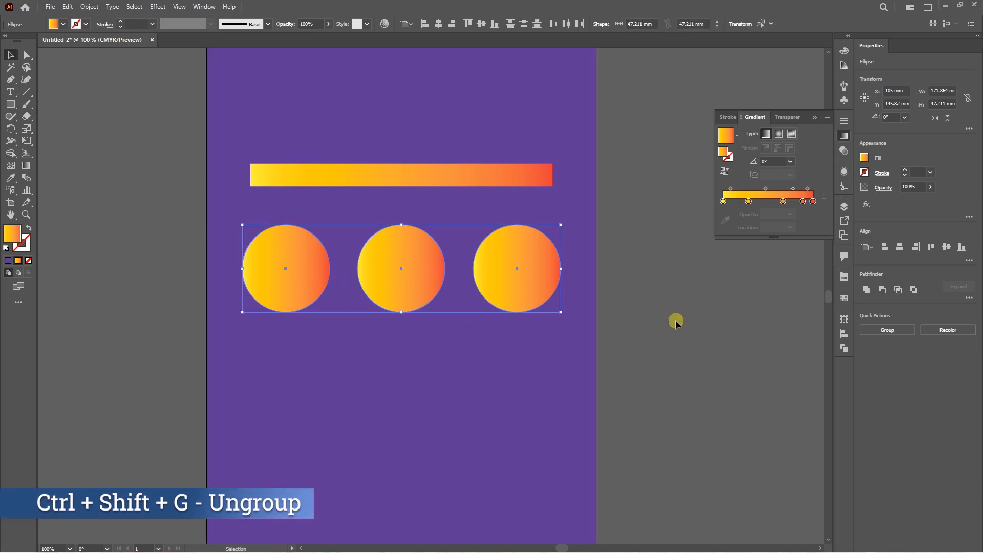
Combine the three gradient circles into a compound path so one gradient spans all of them
click(297, 276)
shift+click(406, 274)
click(89, 6)
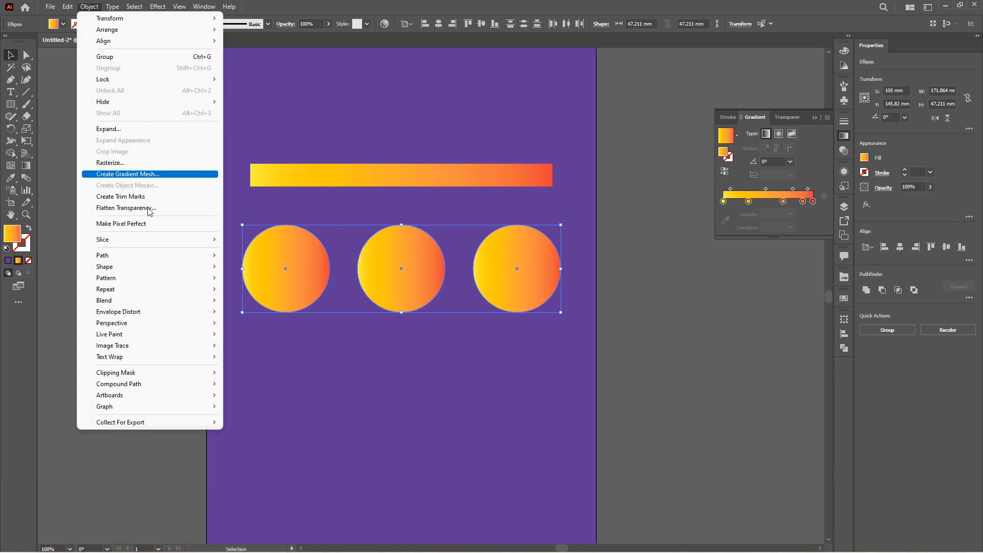
mouse_move(205, 384)
click(241, 385)
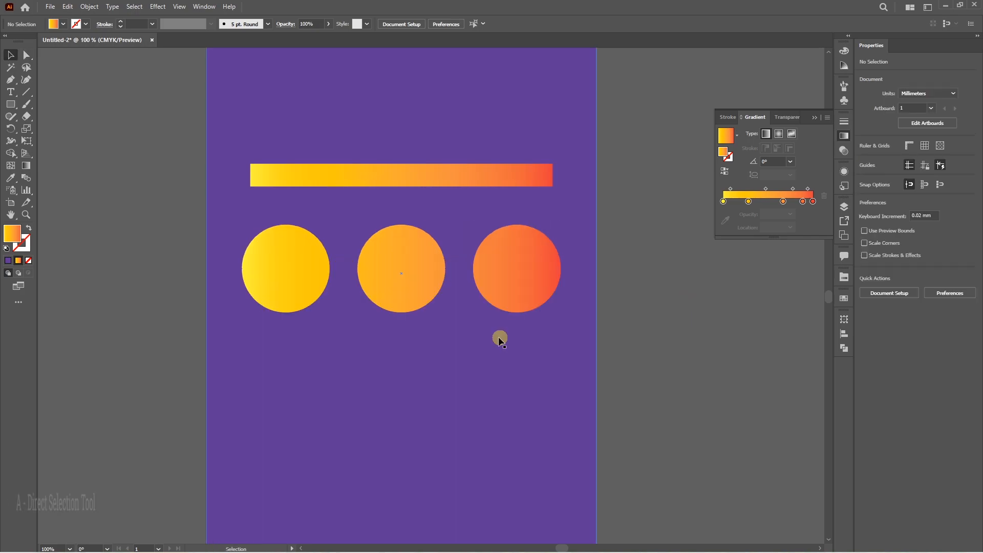
Move the middle circle of the compound path independently with the Direct Selection tool
key(a)
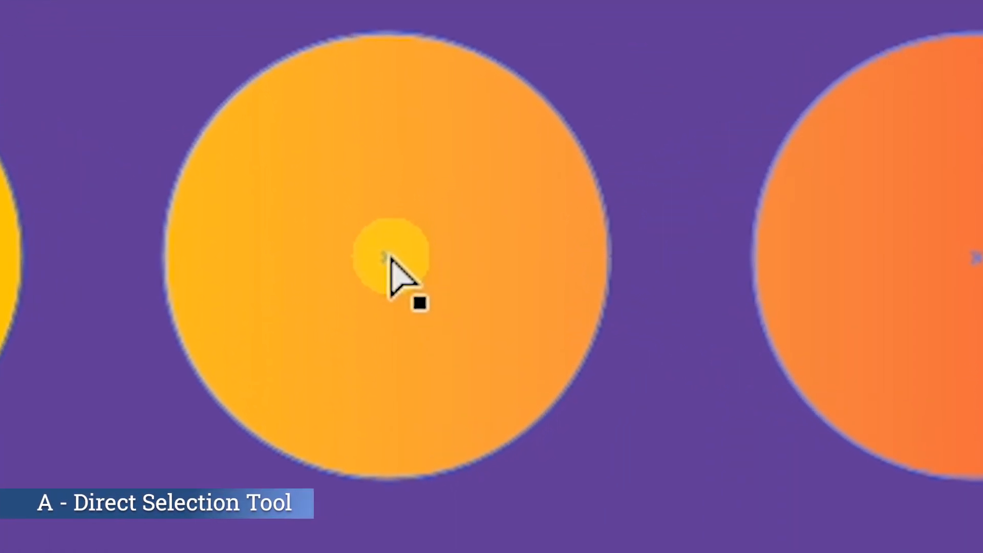
click(392, 261)
drag(392, 261, 136, 552)
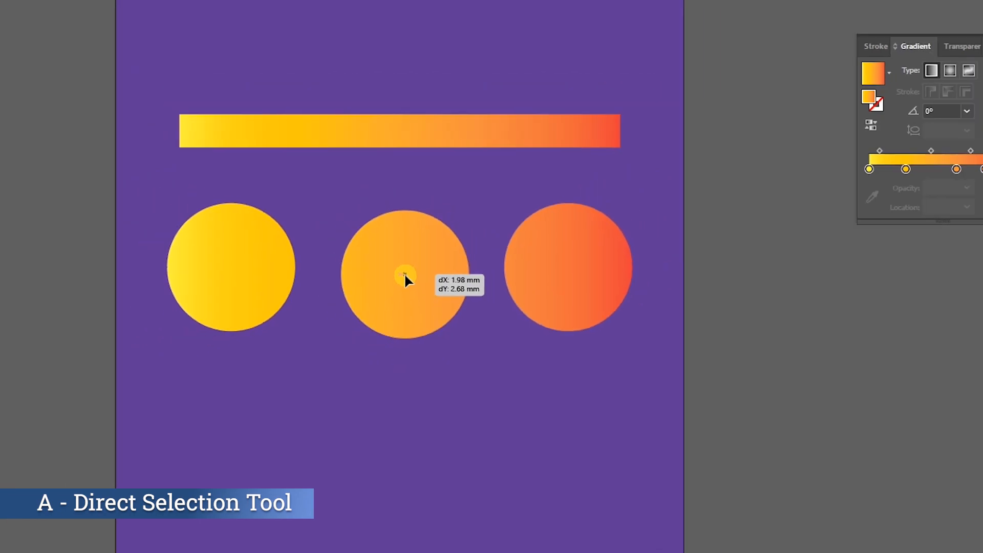
drag(340, 346, 526, 206)
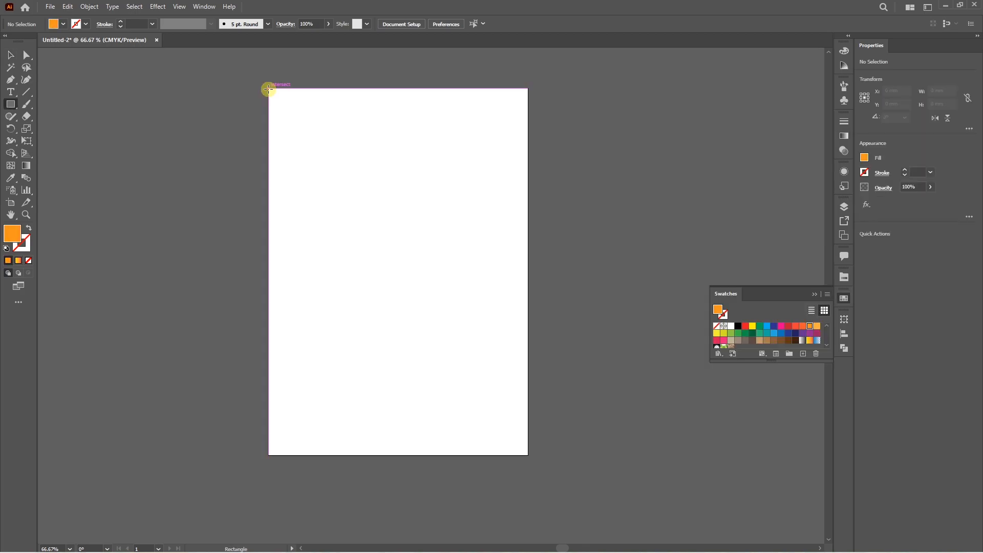
Cover the artboard with an orange rectangle and draw a yellow hexagon about 64 by 55 mm near its upper-right corner
drag(269, 88, 529, 454)
key(ctrl+shift+a)
drag(10, 104, 51, 151)
drag(458, 130, 487, 154)
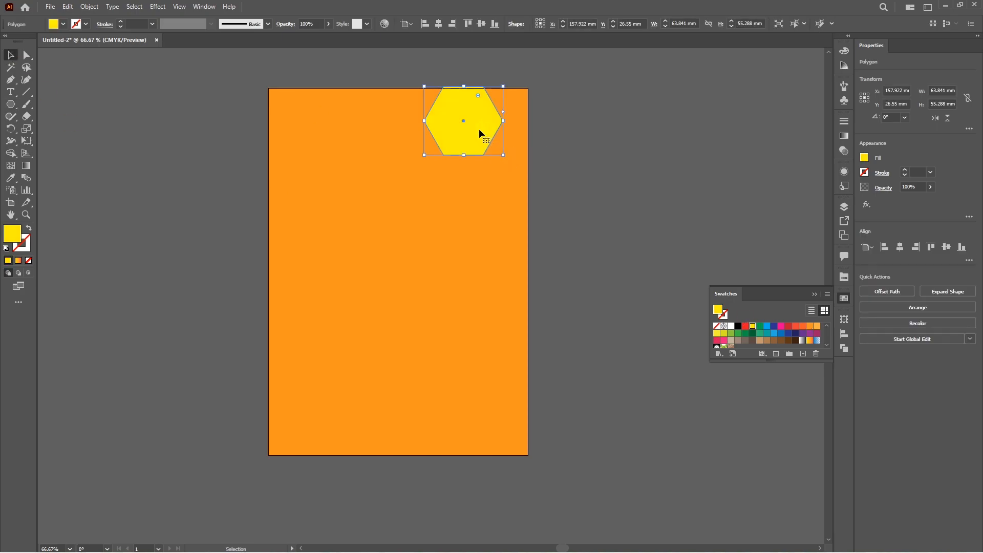
Rotate the yellow hexagon 30°, scale it to about 47 by 54 mm and place it against the artboard's right edge
key(v)
drag(498, 164, 511, 137)
drag(474, 135, 511, 149)
scroll(532, 133, up, 6)
drag(395, 211, 432, 219)
key(ctrl+1)
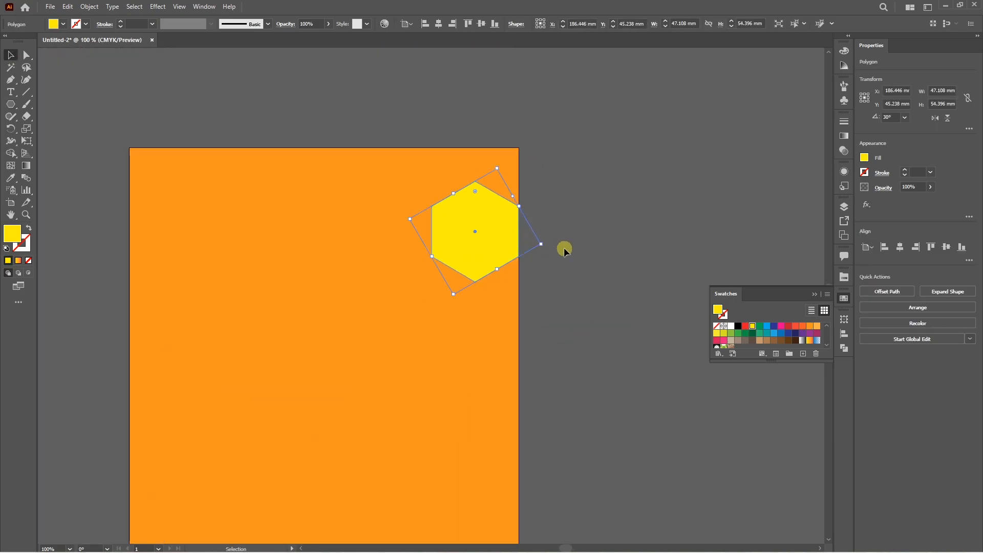
Copy the hexagon to its lower left and again to its lower right, leaving a narrow even gap between neighbours
drag(474, 244, 426, 322)
scroll(441, 297, up, 5)
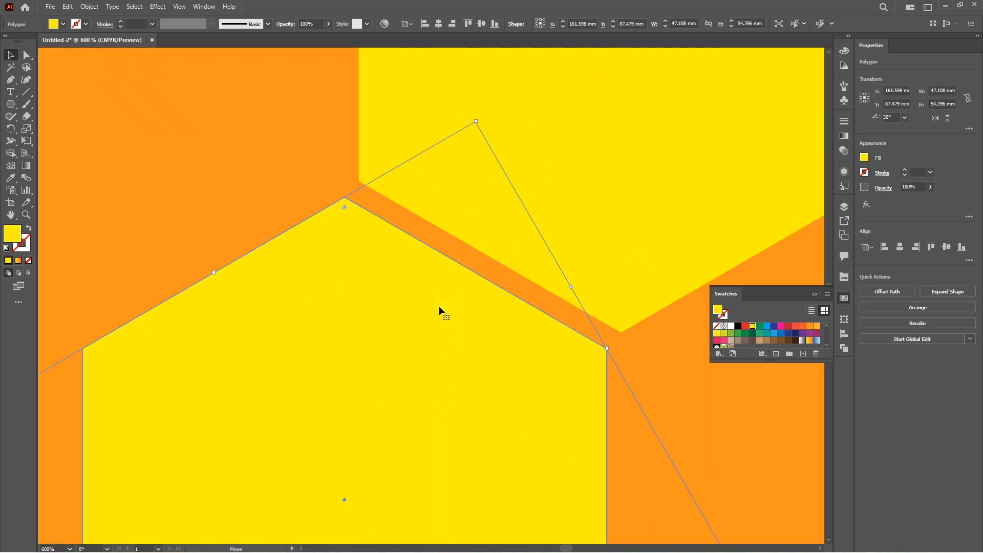
scroll(440, 306, down, 5)
drag(441, 337, 533, 337)
scroll(511, 331, up, 4)
click(315, 313)
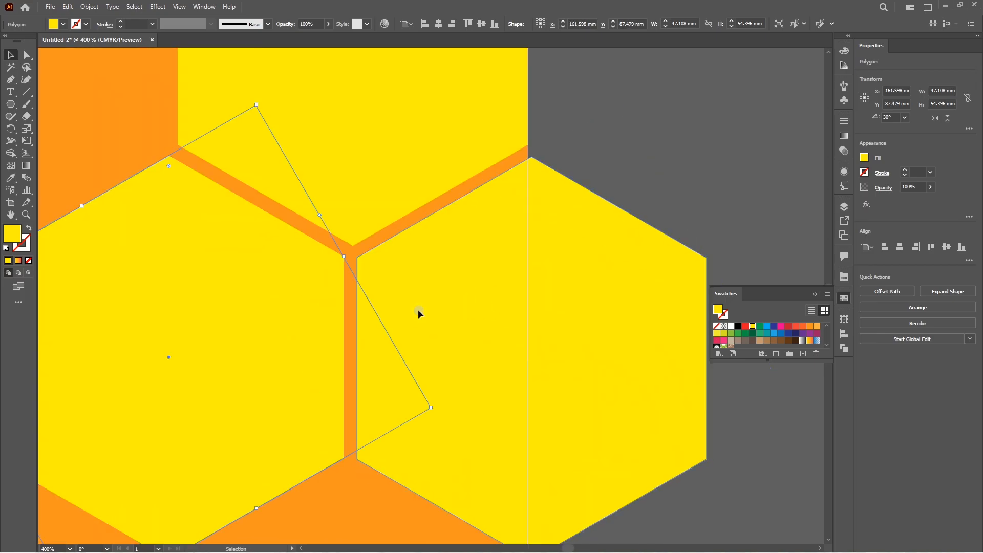
Select the upper hexagons together and duplicate them downward to extend the honeycomb
scroll(543, 210, down, 5)
shift+click(516, 193)
shift+click(533, 230)
drag(491, 237, 491, 342)
scroll(547, 269, up, 5)
scroll(471, 288, down, 4)
scroll(582, 306, down, 1)
Complete the honeycomb as four staggered rows of alternately four and three hexagons, adjusting the leftmost hexagon to keep the gaps even
drag(485, 307, 413, 377)
scroll(413, 377, up, 4)
scroll(473, 325, down, 5)
click(621, 323)
scroll(417, 240, up, 4)
drag(464, 242, 417, 357)
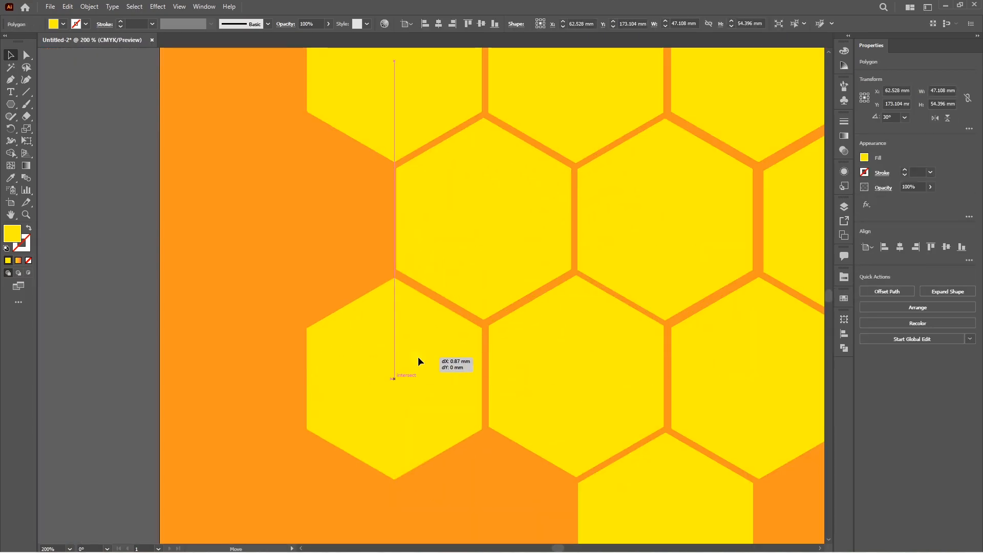
Add the text "Eagle" below the honeycomb, enlarge it to nearly the artboard's width and set its font to Bevan
scroll(418, 356, down, 4)
click(11, 92)
click(385, 411)
text(Eagle)
click(11, 55)
drag(397, 413, 579, 487)
click(408, 24)
Move the whole honeycomb slightly down and raise the Eagle text from the artboard's lower edge
drag(660, 138, 389, 441)
drag(515, 277, 512, 301)
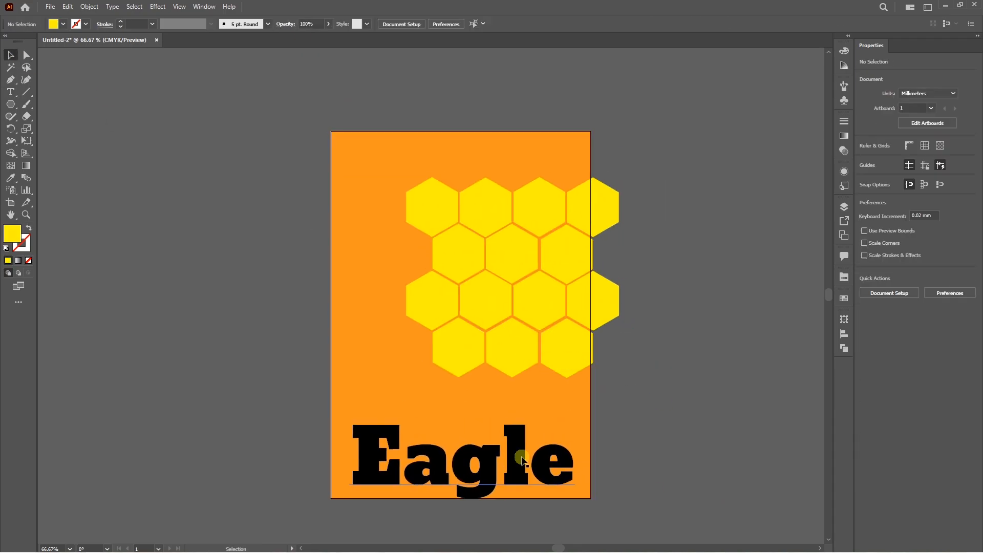
click(706, 388)
drag(478, 466, 481, 448)
click(691, 407)
Convert the Eagle text to outlines and scale it down slightly
scroll(691, 407, down, 1)
click(489, 422)
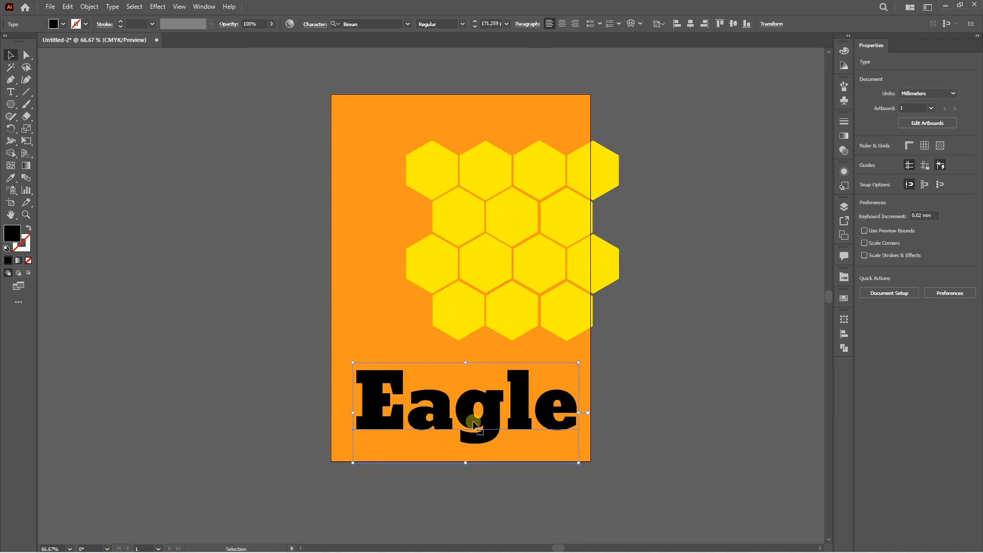
key(ctrl+shift+o)
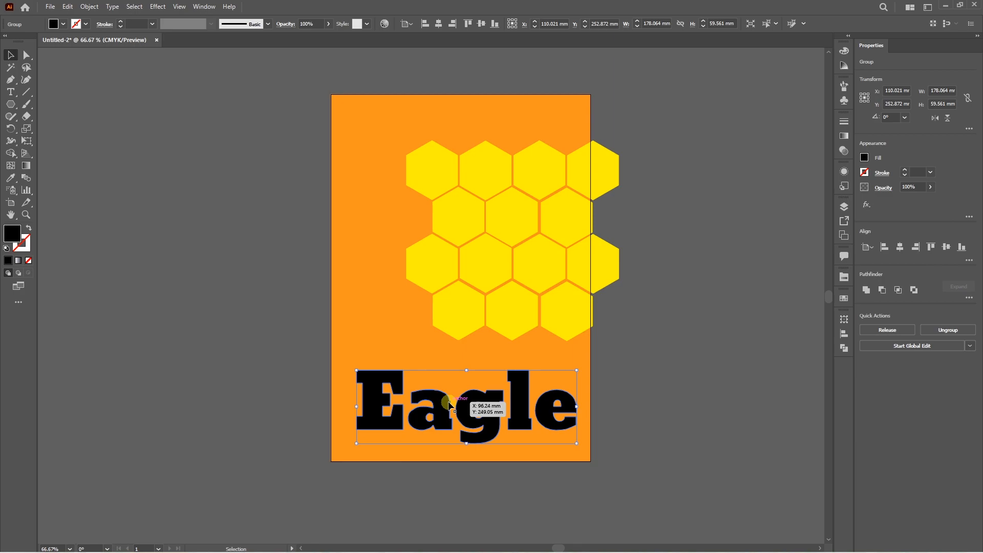
drag(576, 443, 554, 436)
click(246, 313)
Combine all the hexagons and the outlined Eagle text into one compound path
scroll(245, 313, down, 2)
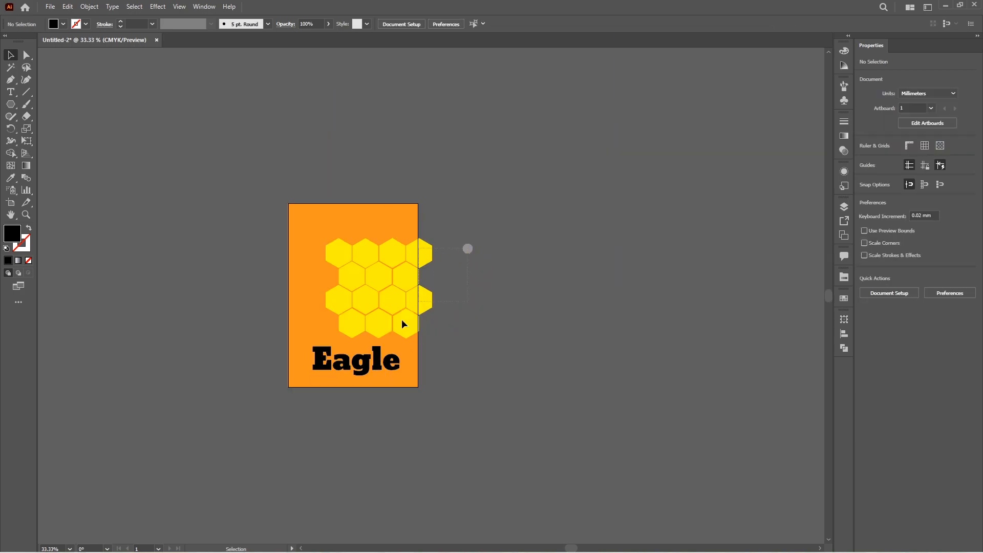
drag(310, 374, 310, 374)
click(88, 8)
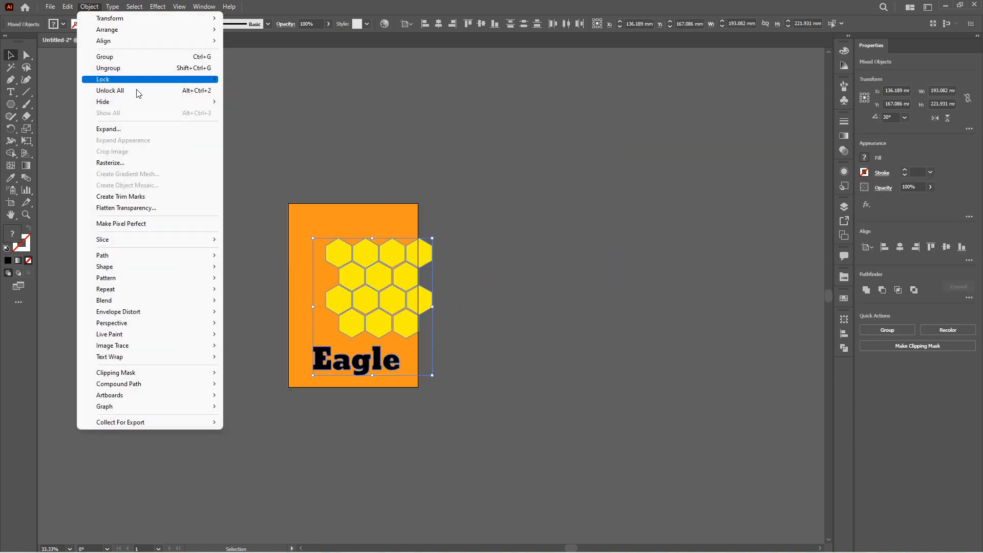
click(247, 383)
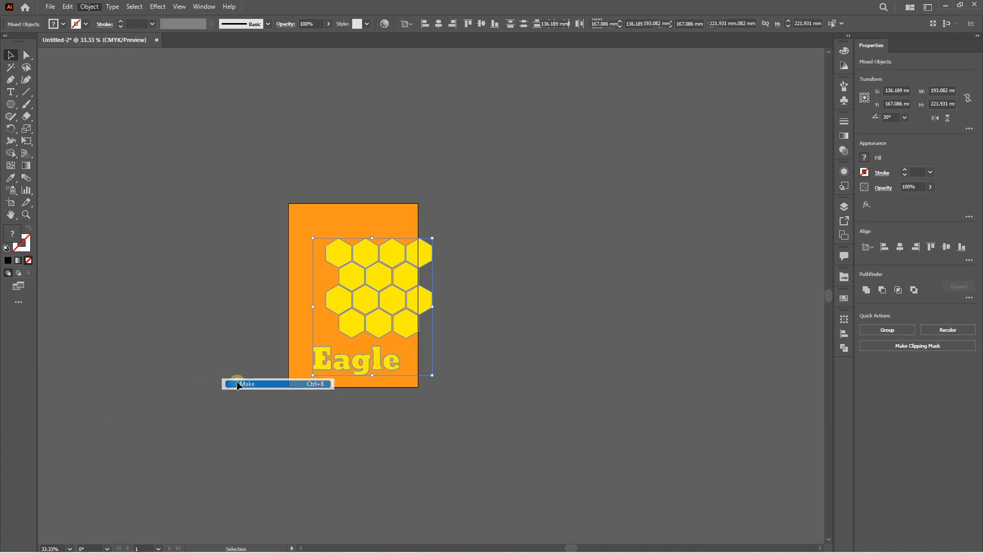
click(488, 299)
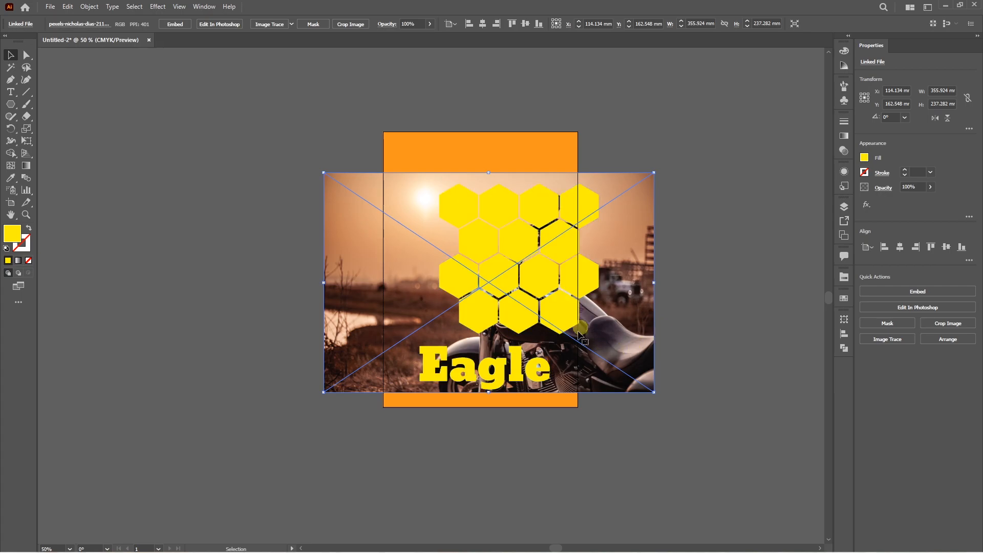
Clip the motorcycle photo with the compound path of hexagons and Eagle lettering using a clipping mask
shift+click(446, 282)
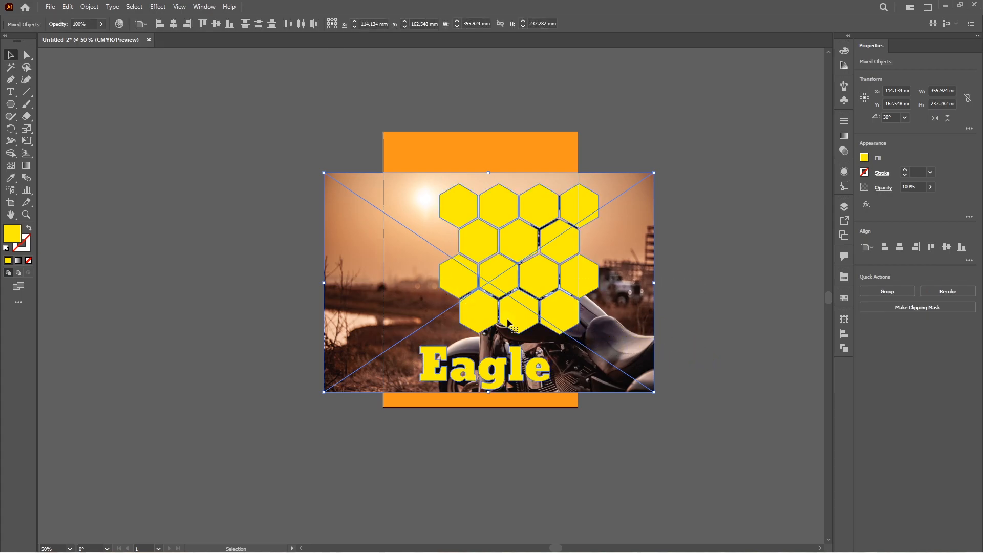
right_click(449, 86)
click(505, 251)
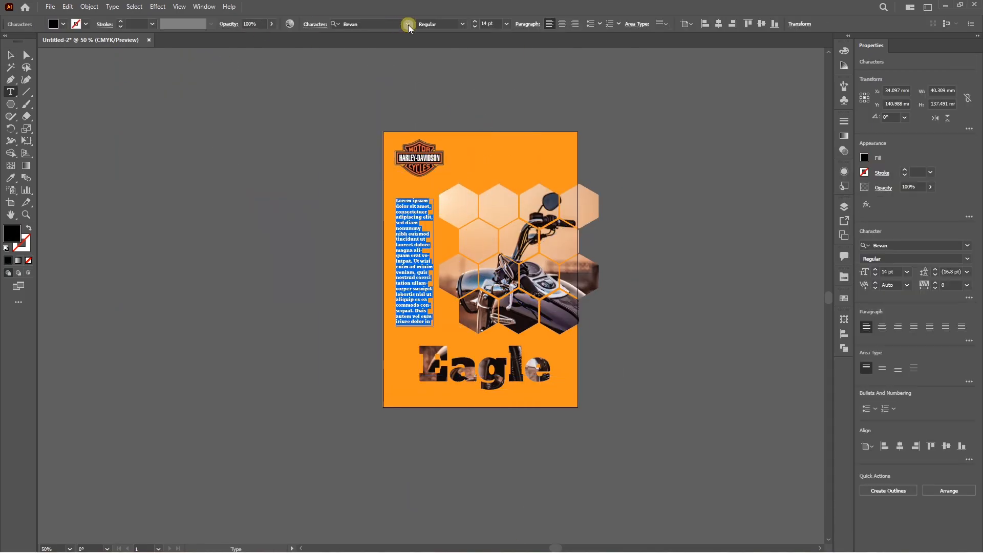
Set the narrow placeholder text column beside the honeycomb in Bebas Neue and justify it with the last line aligned left
scroll(430, 276, up, 2)
key(ctrl+v)
click(913, 326)
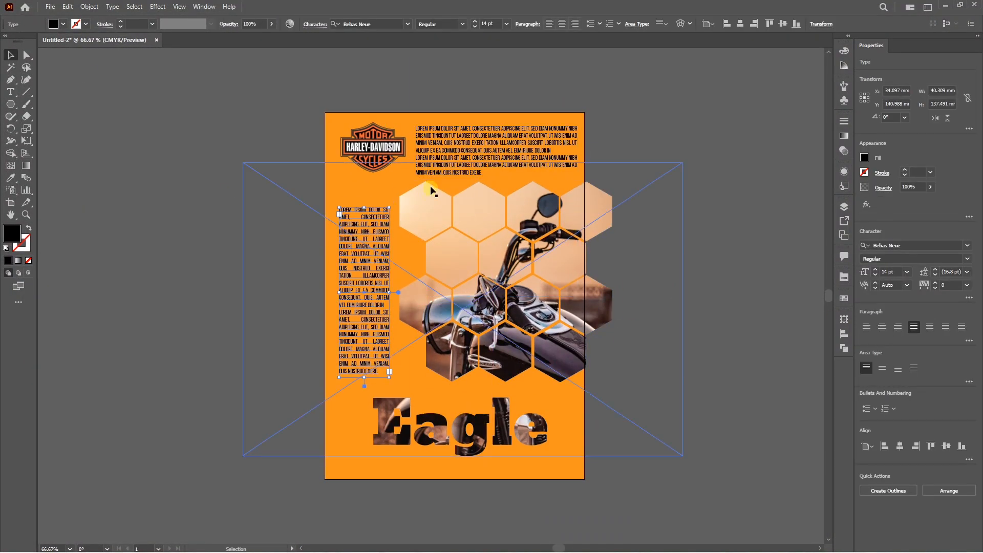
key(ctrl+a)
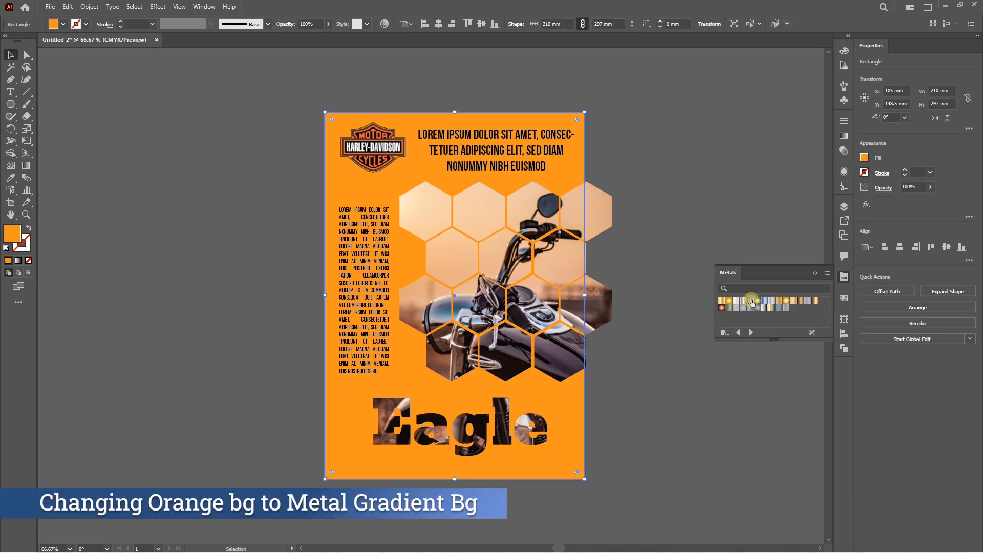
Fill the orange background rectangle with a gold gradient from the Metals swatch library
click(752, 301)
click(794, 303)
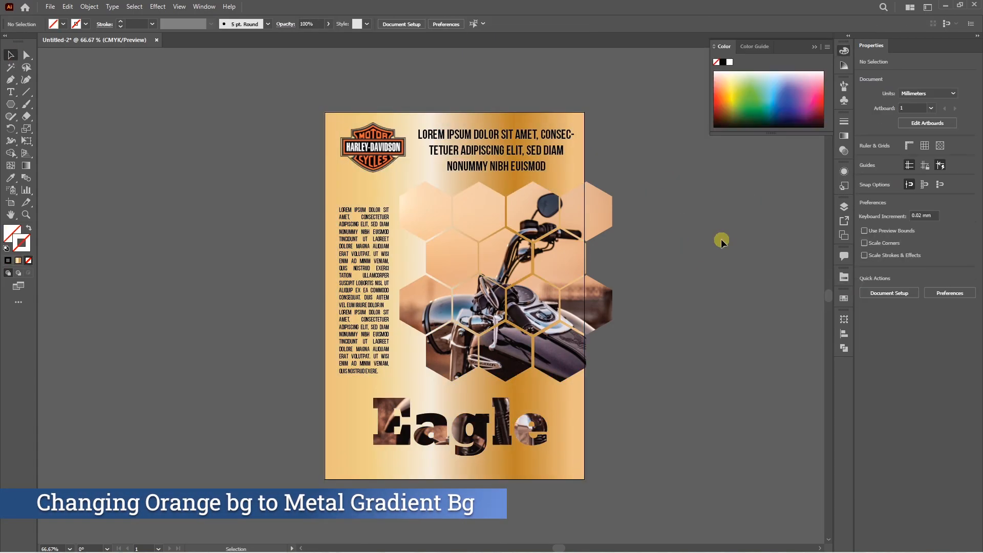
Give the clipped hexagons and Eagle lettering a 3 pt white stroke
click(588, 211)
click(930, 173)
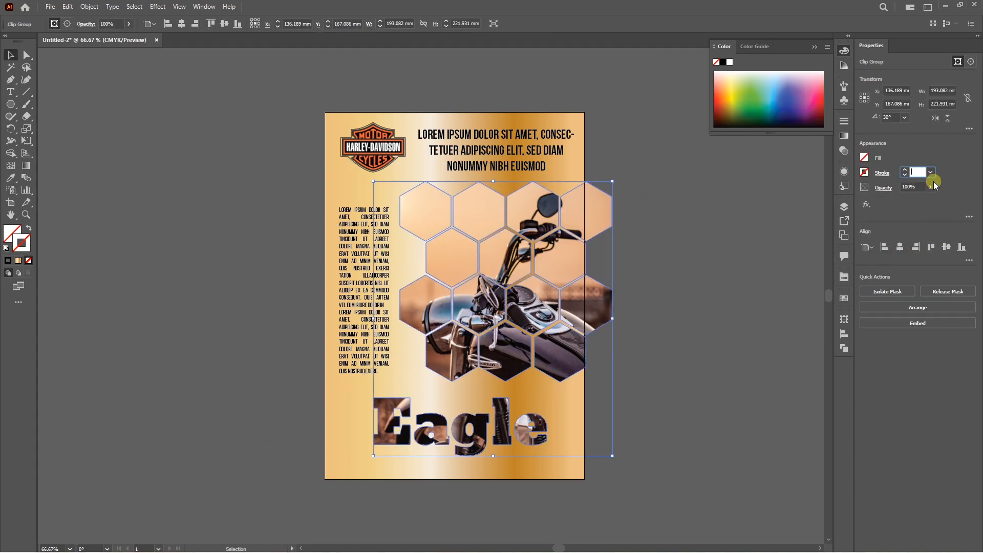
text(3)
key(Return)
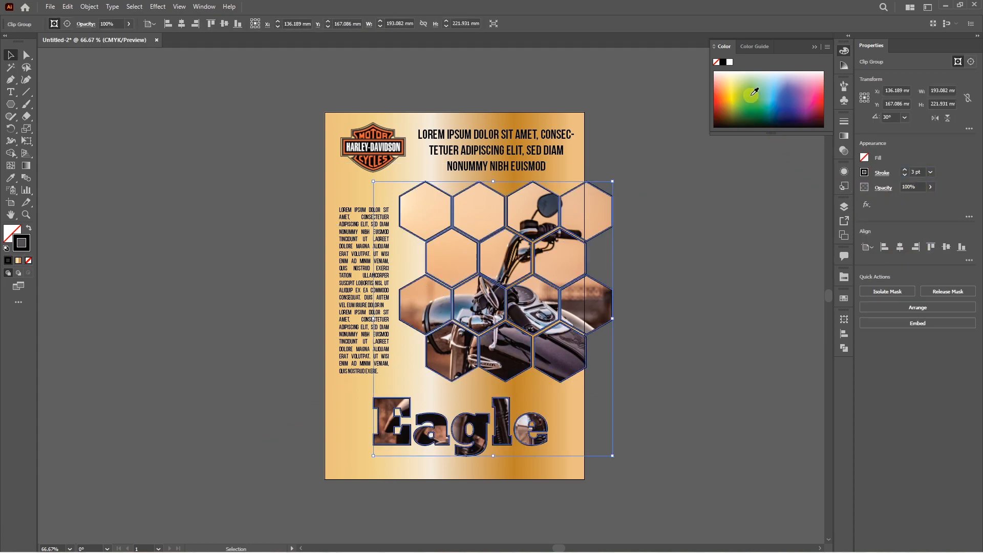
click(730, 62)
click(654, 333)
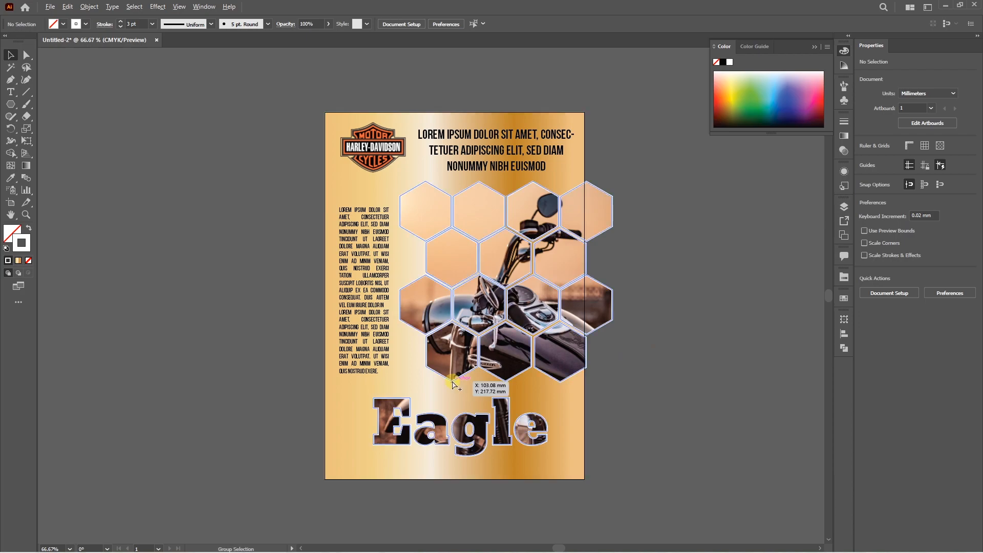
scroll(479, 377, down, 1)
scroll(528, 327, up, 1)
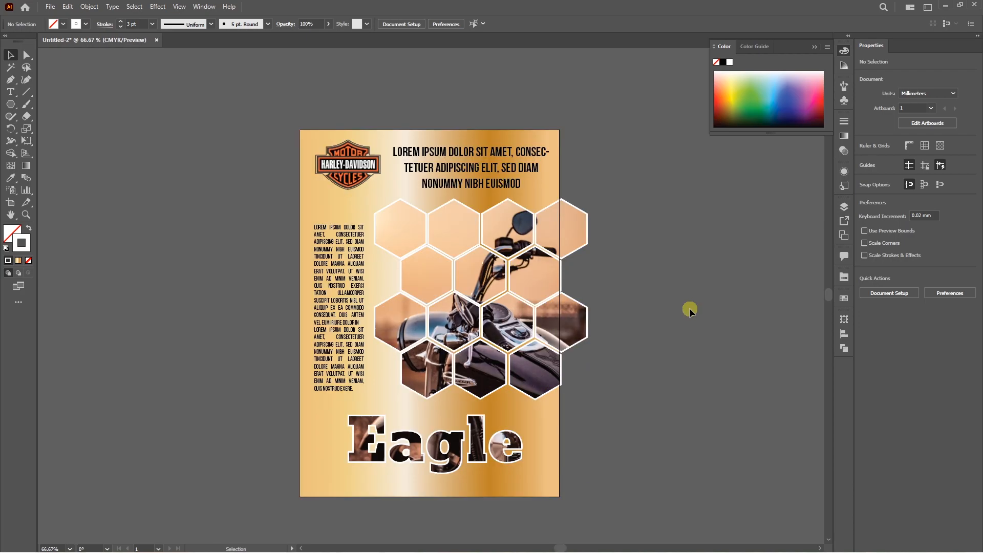